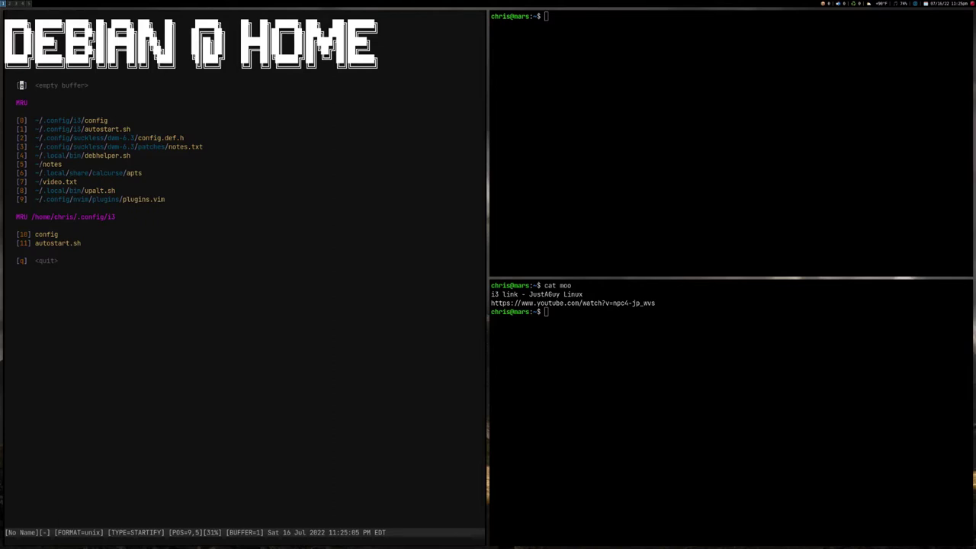
# - Open ~/.config/i3/config from the start screen's list of recently used files
pyautogui.moveTo(512, 122)
pyautogui.write('00')
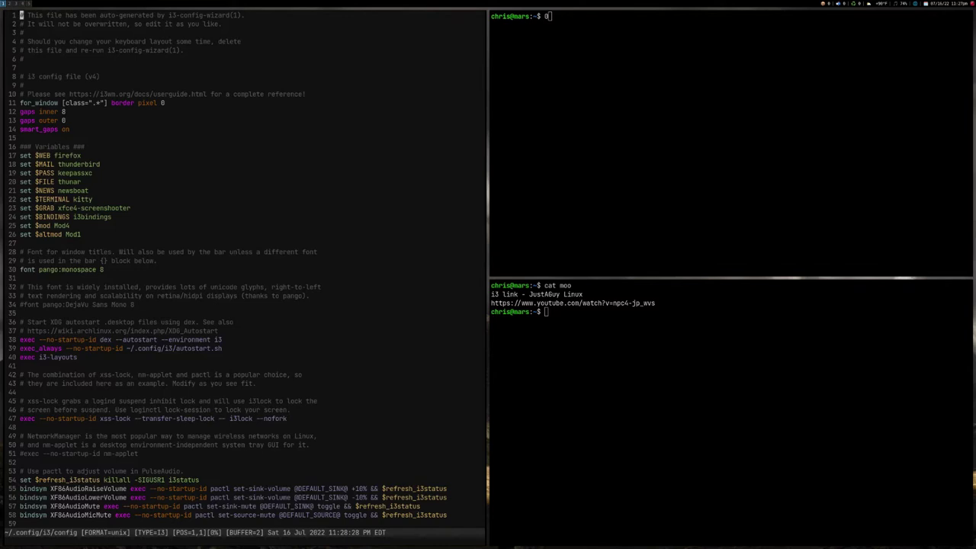
# - Examine the window border and gaps settings near the beginning of the i3 config
pyautogui.press('j')
pyautogui.press('j')
pyautogui.press('j')
pyautogui.press('j')
pyautogui.press('j')
pyautogui.press('j')
pyautogui.press('j')
pyautogui.press('j')
pyautogui.press('j')
pyautogui.press('j')
pyautogui.press('j')
pyautogui.press('j')
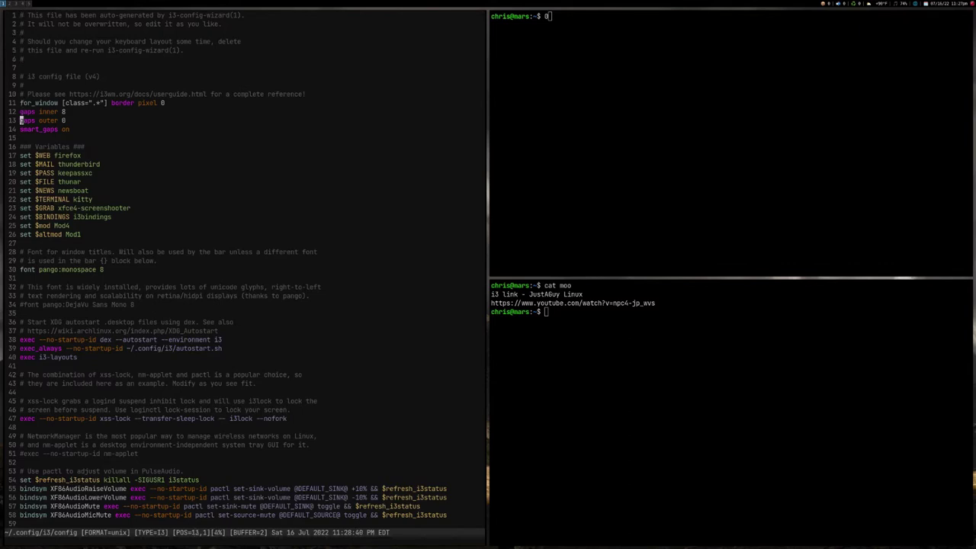
# - Look over the i3 config from the gaps settings down to the exec i3-layouts line
pyautogui.press('j')
pyautogui.press('j')
pyautogui.press('j')
pyautogui.press('j')
pyautogui.press('j')
pyautogui.press('j')
pyautogui.press('j')
pyautogui.press('j')
pyautogui.press('j')
pyautogui.press('j')
pyautogui.press('j')
pyautogui.press('j')
pyautogui.press('j')
pyautogui.press('j')
pyautogui.press('j')
pyautogui.press('j')
pyautogui.press('j')
pyautogui.press('j')
pyautogui.press('j')
pyautogui.press('j')
pyautogui.press('j')
pyautogui.press('j')
pyautogui.press('j')
pyautogui.press('j')
pyautogui.press('j')
pyautogui.press('j')
pyautogui.press('j')
pyautogui.press('j')
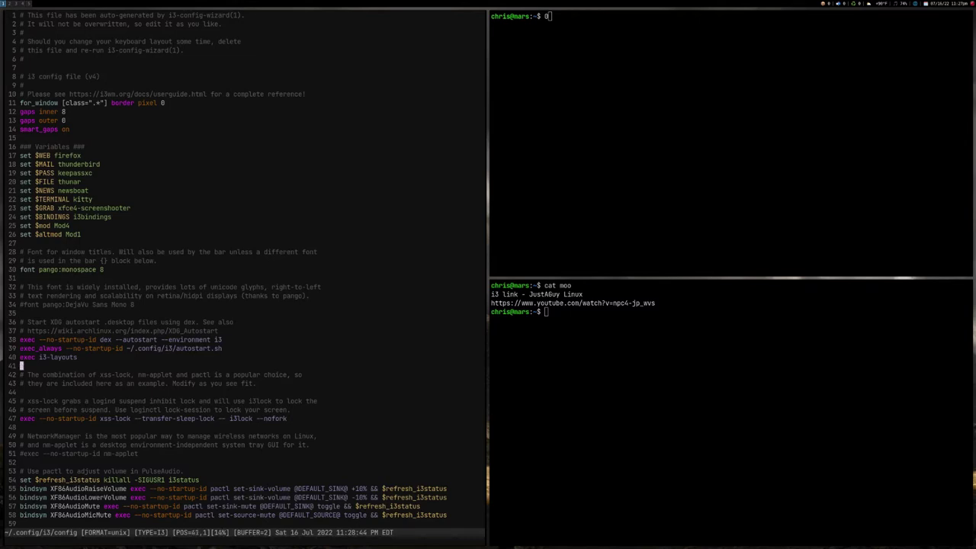
# - Go back to the Variables section and examine the application and modifier key variables
pyautogui.press('k')
pyautogui.press('k')
pyautogui.press('k')
pyautogui.press('k')
pyautogui.press('k')
pyautogui.press('k')
pyautogui.press('k')
pyautogui.press('k')
pyautogui.press('k')
pyautogui.press('k')
pyautogui.press('k')
pyautogui.press('k')
pyautogui.press('k')
pyautogui.press('k')
pyautogui.press('k')
pyautogui.press('k')
pyautogui.press('k')
pyautogui.press('k')
pyautogui.press('k')
pyautogui.press('k')
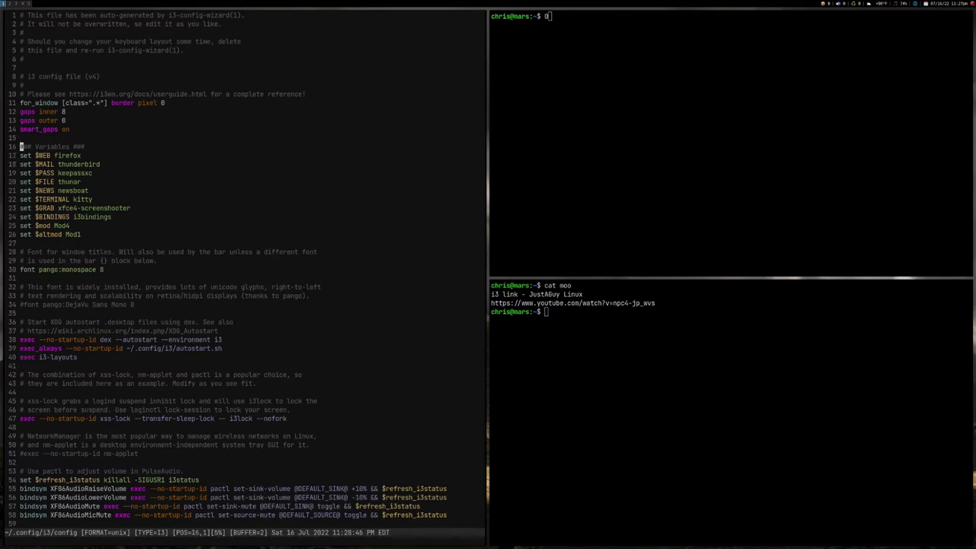
pyautogui.press('k')
pyautogui.press('k')
pyautogui.press('j')
pyautogui.press('j')
pyautogui.press('j')
pyautogui.press('j')
pyautogui.press('j')
pyautogui.press('j')
pyautogui.press('j')
pyautogui.press('j')
pyautogui.press('j')
pyautogui.press('k')
pyautogui.press('k')
pyautogui.press('k')
pyautogui.press('k')
pyautogui.press('k')
pyautogui.press('k')
# - Examine the font settings and the startup exec lines, ending at the autostart.sh line
pyautogui.press('j')
pyautogui.press('j')
pyautogui.press('j')
pyautogui.press('j')
pyautogui.press('j')
pyautogui.press('j')
pyautogui.press('j')
pyautogui.press('j')
pyautogui.press('j')
pyautogui.press('j')
pyautogui.press('j')
pyautogui.press('j')
pyautogui.press('j')
pyautogui.press('j')
pyautogui.press('j')
pyautogui.press('j')
pyautogui.press('j')
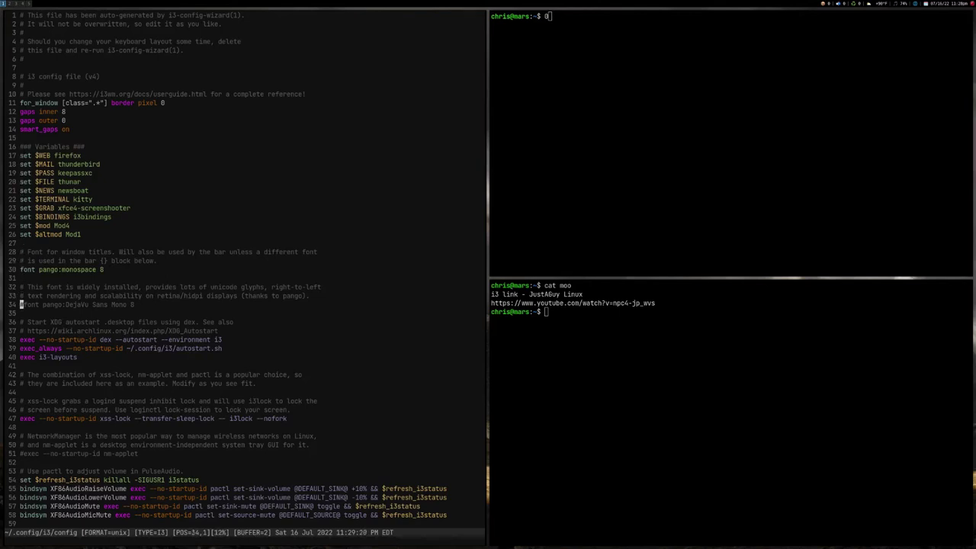
pyautogui.press('j')
pyautogui.press('j')
pyautogui.press('j')
pyautogui.press('j')
pyautogui.press('j')
pyautogui.write('ji#')
pyautogui.press('Escape')
pyautogui.press('k')
# - List all home directory files including hidden ones in the empty terminal, and point out .xsessionrc
pyautogui.write('ls -a')
pyautogui.press('Return')
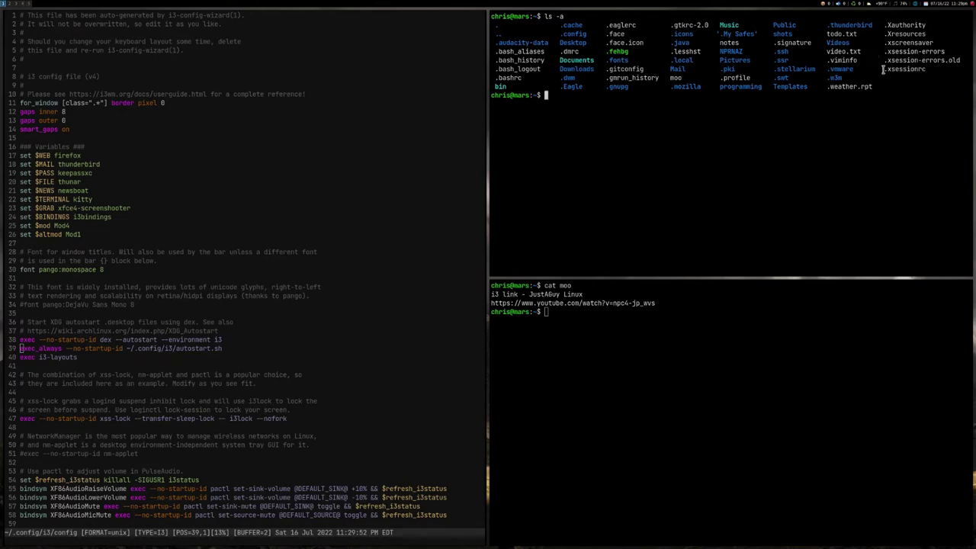
pyautogui.moveTo(883, 69); pyautogui.dragTo(964, 77)
pyautogui.click(920, 72)
# - Print the contents of .xsessionrc in the terminal, and clear the terminal after reading it
pyautogui.write('cat .xsessions')
pyautogui.press('Return')
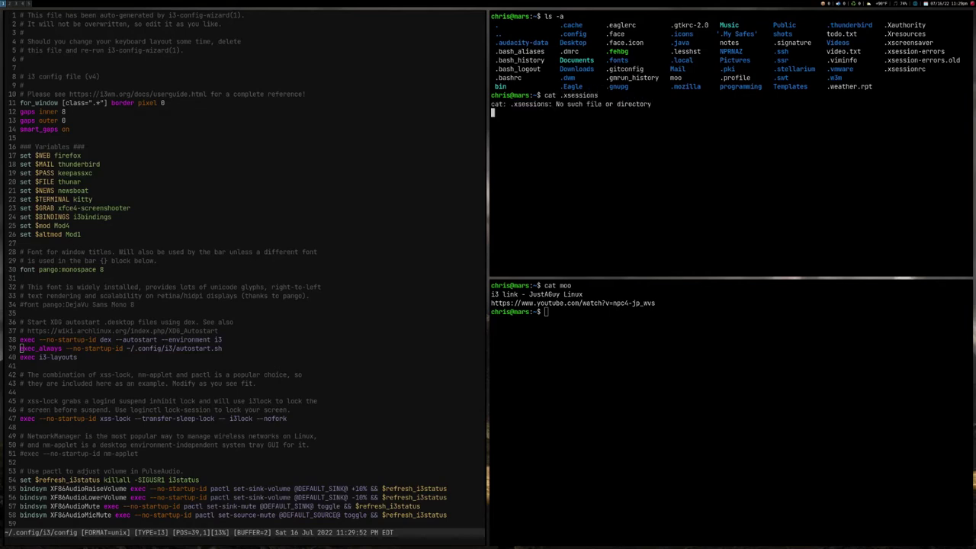
pyautogui.press('Up')
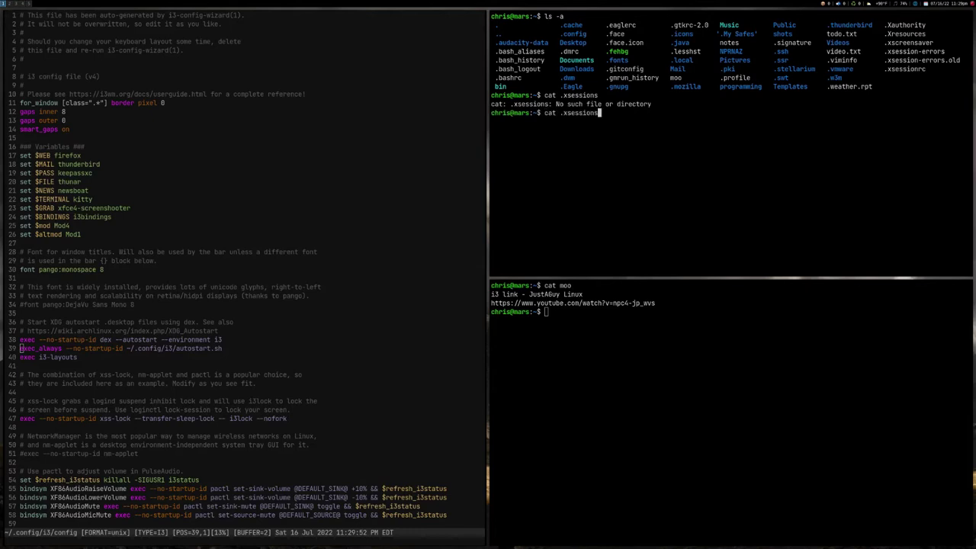
pyautogui.press('BackSpace')
pyautogui.write('rc')
pyautogui.press('Return')
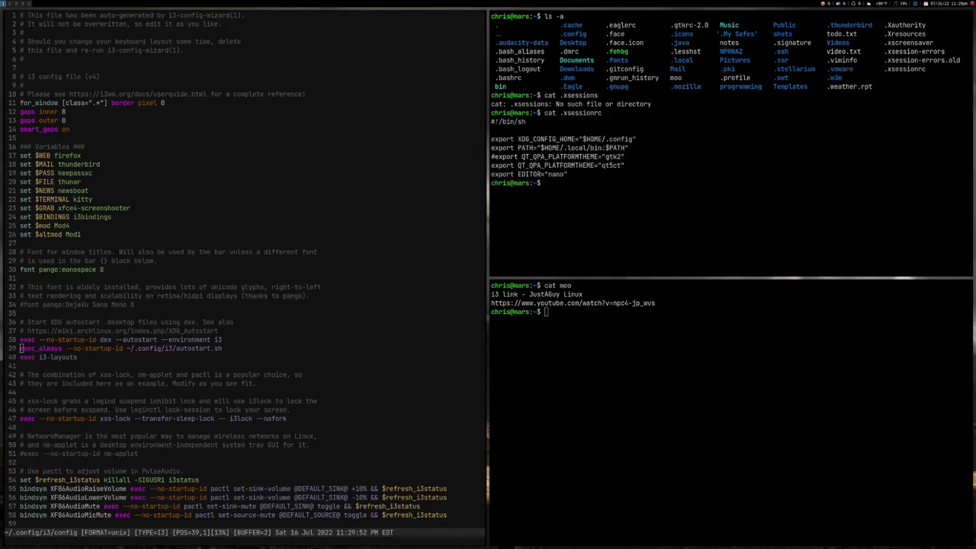
pyautogui.write('clear')
pyautogui.press('Return')
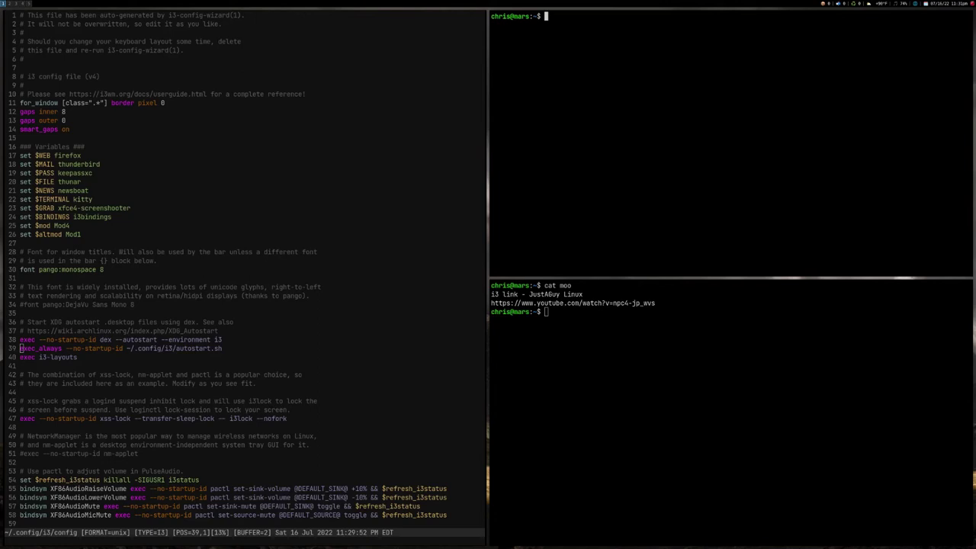
# - Highlight the config lines from the newsboat variable down to the xss-lock comment to review the variables, font and startup commands
pyautogui.click(229, 191)
pyautogui.press('v')
pyautogui.press('j')
pyautogui.press('j')
pyautogui.press('j')
pyautogui.press('j')
pyautogui.press('j')
pyautogui.press('j')
pyautogui.press('j')
pyautogui.press('j')
pyautogui.press('j')
pyautogui.press('j')
pyautogui.press('j')
pyautogui.press('j')
pyautogui.press('j')
pyautogui.press('j')
pyautogui.press('j')
pyautogui.press('j')
pyautogui.press('j')
pyautogui.press('j')
pyautogui.press('j')
pyautogui.press('j')
pyautogui.press('j')
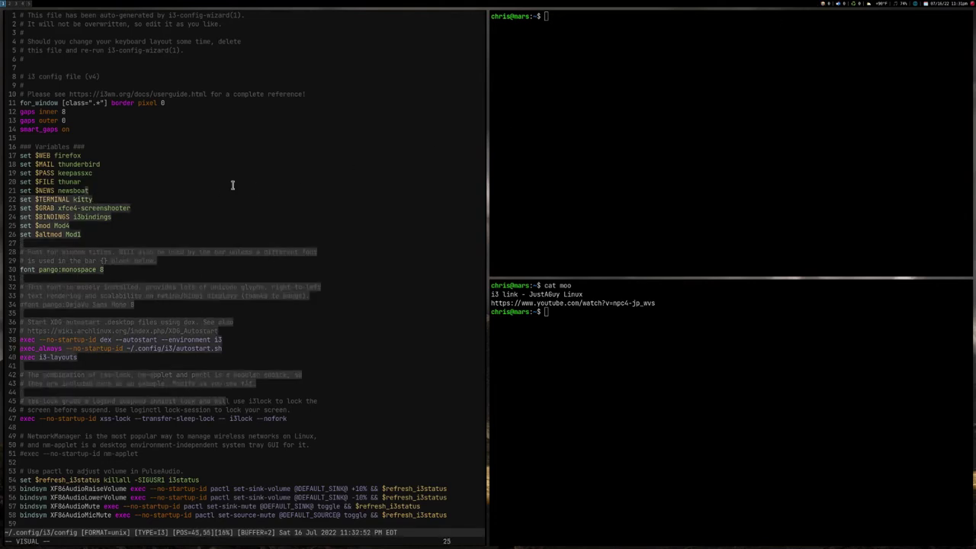
pyautogui.click(238, 185)
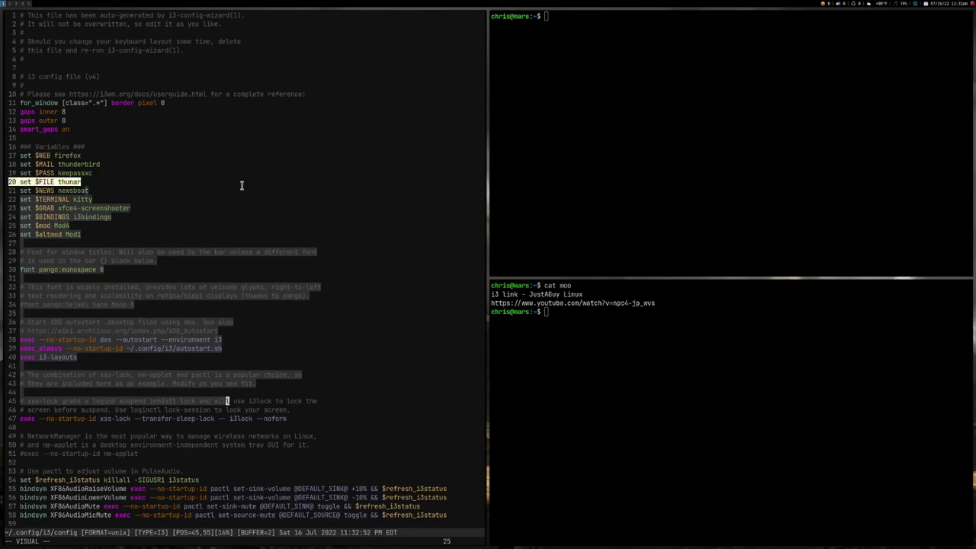
# - Extend the highlight through the volume, terminal, kill and dmenu bindings to the last semicolon binding for moving the focused window
pyautogui.press('j')
pyautogui.press('j')
pyautogui.press('j')
pyautogui.press('j')
pyautogui.press('j')
pyautogui.press('j')
pyautogui.press('j')
pyautogui.press('j')
pyautogui.press('j')
pyautogui.press('j')
pyautogui.press('j')
pyautogui.press('j')
pyautogui.press('j')
pyautogui.press('j')
pyautogui.press('j')
pyautogui.press('j')
pyautogui.press('j')
pyautogui.press('j')
pyautogui.press('j')
pyautogui.press('j')
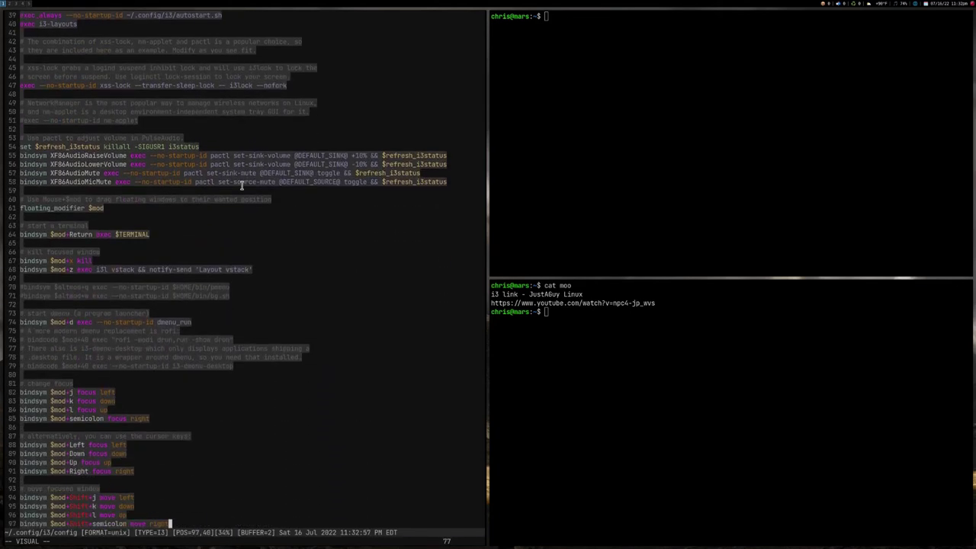
# - Continue the highlight through the split, fullscreen, layout and floating toggle bindings to the workspace name definitions
pyautogui.press('j')
pyautogui.press('j')
pyautogui.press('j')
pyautogui.press('j')
pyautogui.press('j')
pyautogui.press('j')
pyautogui.press('j')
pyautogui.press('j')
pyautogui.press('j')
pyautogui.press('j')
pyautogui.press('j')
pyautogui.press('j')
pyautogui.press('j')
pyautogui.press('j')
pyautogui.press('j')
pyautogui.press('j')
pyautogui.press('j')
pyautogui.press('j')
pyautogui.press('j')
pyautogui.press('j')
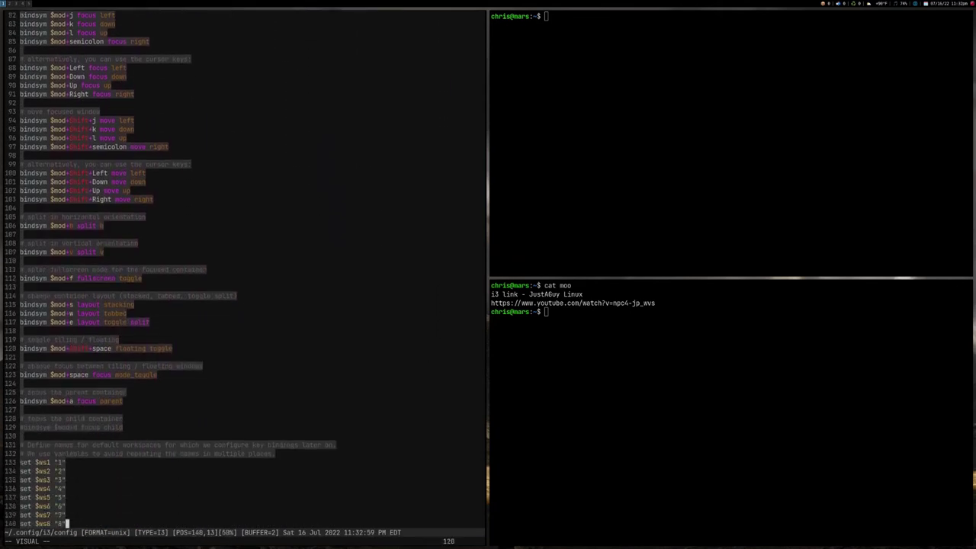
# - Look over the workspace switching and container moving bindings, the reload and restart bindings, and the resize mode block
pyautogui.press('k')
pyautogui.press('z')
pyautogui.press('t')
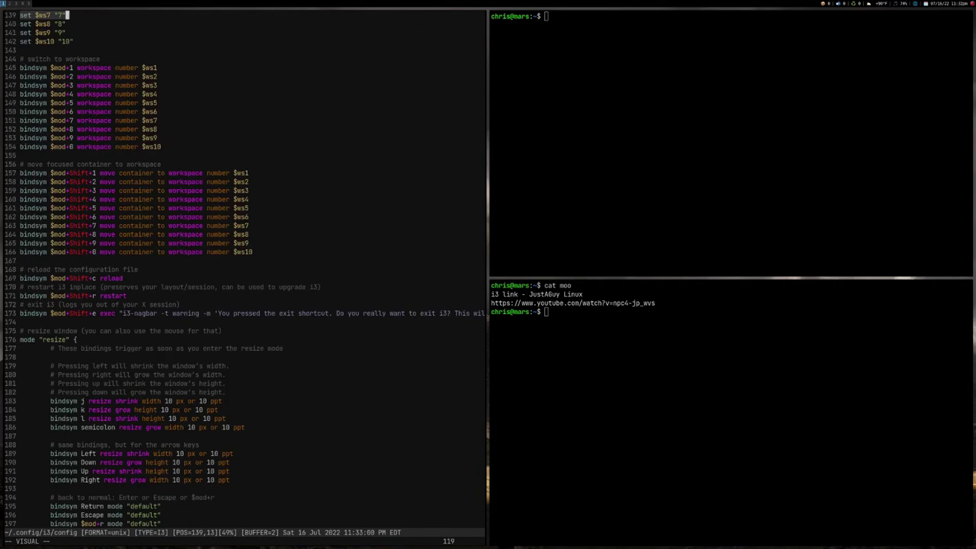
pyautogui.press('j')
pyautogui.hotkey('ctrl', 'f')
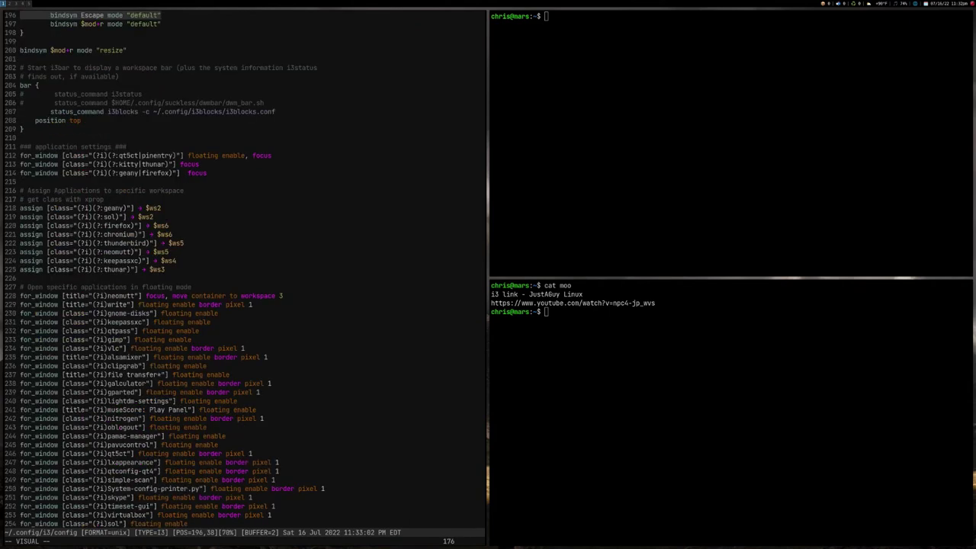
# - Examine the i3bar block with its i3blocks status command and the window rules under application settings
pyautogui.press('j')
pyautogui.press('j')
pyautogui.press('j')
pyautogui.press('j')
pyautogui.press('j')
pyautogui.press('j')
pyautogui.press('j')
pyautogui.press('j')
pyautogui.press('j')
pyautogui.press('j')
pyautogui.press('j')
pyautogui.press('j')
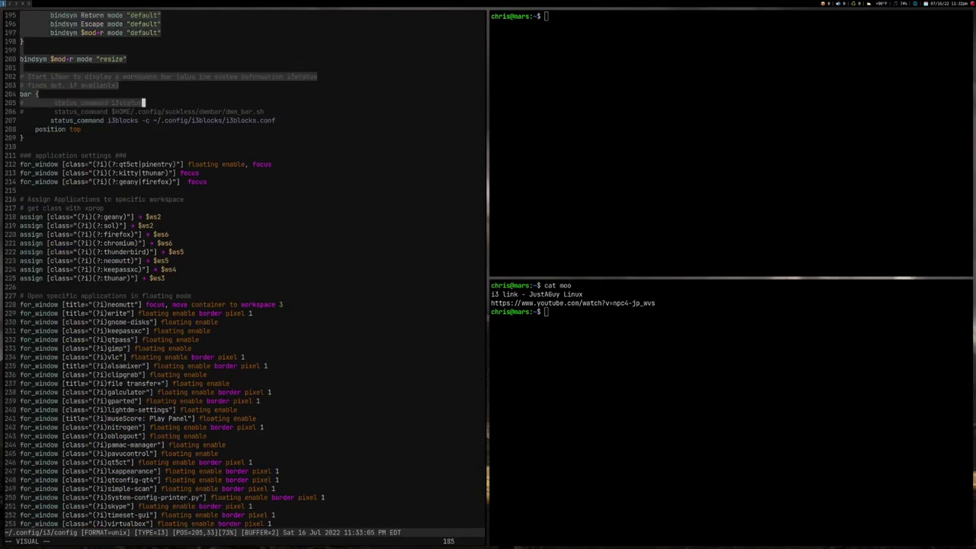
pyautogui.press('j')
pyautogui.press('j')
pyautogui.press('j')
pyautogui.press('j')
pyautogui.press('j')
pyautogui.press('j')
pyautogui.press('j')
pyautogui.press('j')
pyautogui.press('j')
pyautogui.press('j')
pyautogui.press('j')
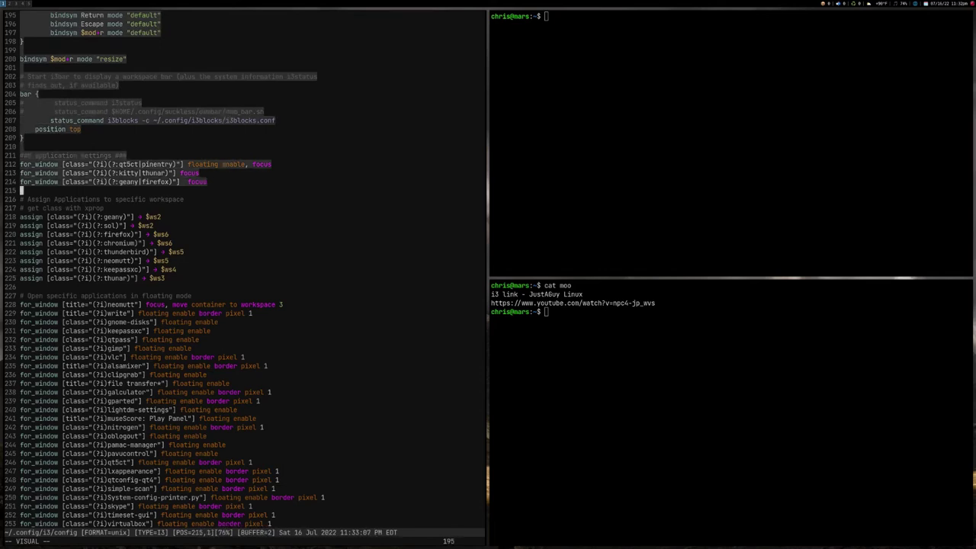
# - Examine the assign rules that place applications on specific workspaces, down to the thunar line
pyautogui.press('j')
pyautogui.press('j')
pyautogui.press('j')
pyautogui.press('j')
pyautogui.press('j')
pyautogui.press('j')
pyautogui.press('j')
pyautogui.press('j')
pyautogui.press('j')
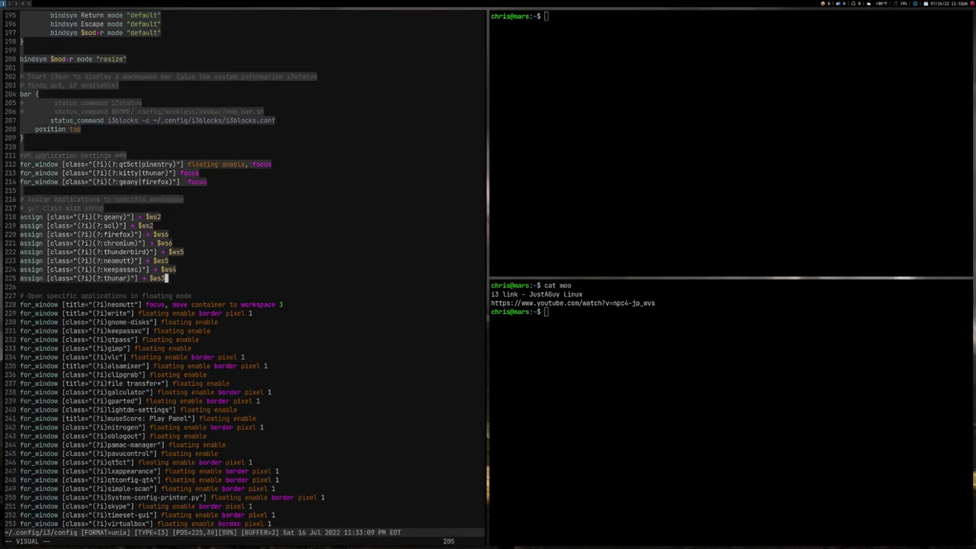
# - Examine the rules that open specific applications in floating mode, from neomutt to pcmanfm
pyautogui.press('j')
pyautogui.press('j')
pyautogui.press('j')
pyautogui.press('j')
pyautogui.press('j')
pyautogui.press('j')
pyautogui.press('j')
pyautogui.press('j')
pyautogui.press('j')
pyautogui.press('j')
pyautogui.press('j')
pyautogui.press('j')
pyautogui.press('j')
pyautogui.press('j')
pyautogui.press('j')
pyautogui.press('j')
pyautogui.press('j')
pyautogui.press('j')
pyautogui.press('j')
pyautogui.press('j')
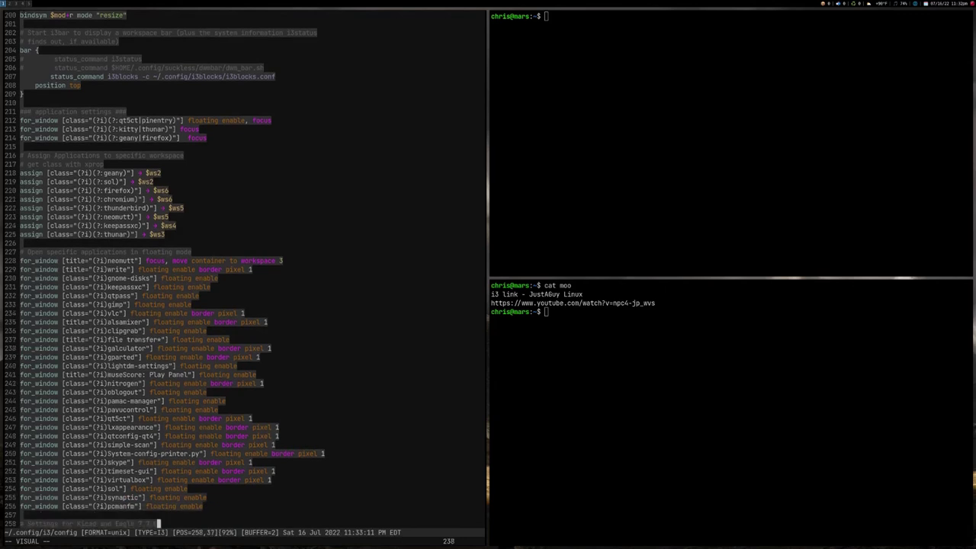
# - Examine the KiCad and Eagle window rules and the mpvfloat webcam rules, down to the focus, floating and sticky section
pyautogui.press('j')
pyautogui.press('j')
pyautogui.press('k')
pyautogui.press('k')
pyautogui.press('k')
pyautogui.press('k')
pyautogui.press('k')
pyautogui.press('k')
pyautogui.press('k')
pyautogui.press('k')
pyautogui.press('k')
pyautogui.press('k')
pyautogui.press('k')
pyautogui.press('k')
pyautogui.press('k')
pyautogui.press('k')
pyautogui.press('k')
pyautogui.press('k')
pyautogui.press('k')
pyautogui.press('k')
pyautogui.press('k')
pyautogui.press('k')
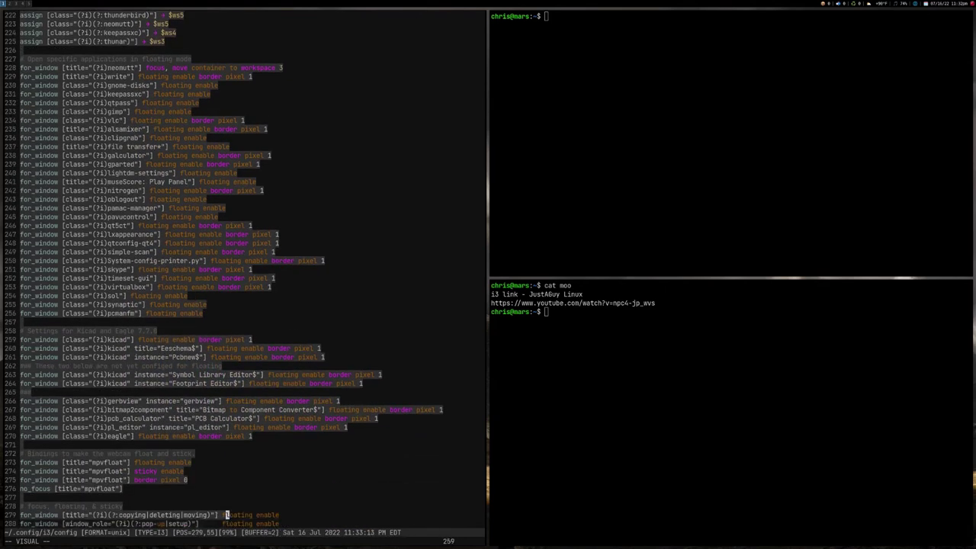
# - Examine the window rules backwards from the focus, floating and sticky section up to the gnome-disks floating rule
pyautogui.press('k')
pyautogui.press('k')
pyautogui.press('k')
pyautogui.press('k')
pyautogui.press('k')
pyautogui.press('k')
pyautogui.press('k')
pyautogui.press('k')
pyautogui.press('k')
pyautogui.press('k')
pyautogui.press('k')
pyautogui.press('k')
pyautogui.press('k')
pyautogui.press('k')
pyautogui.press('k')
pyautogui.press('k')
pyautogui.press('k')
pyautogui.press('k')
pyautogui.press('k')
pyautogui.press('k')
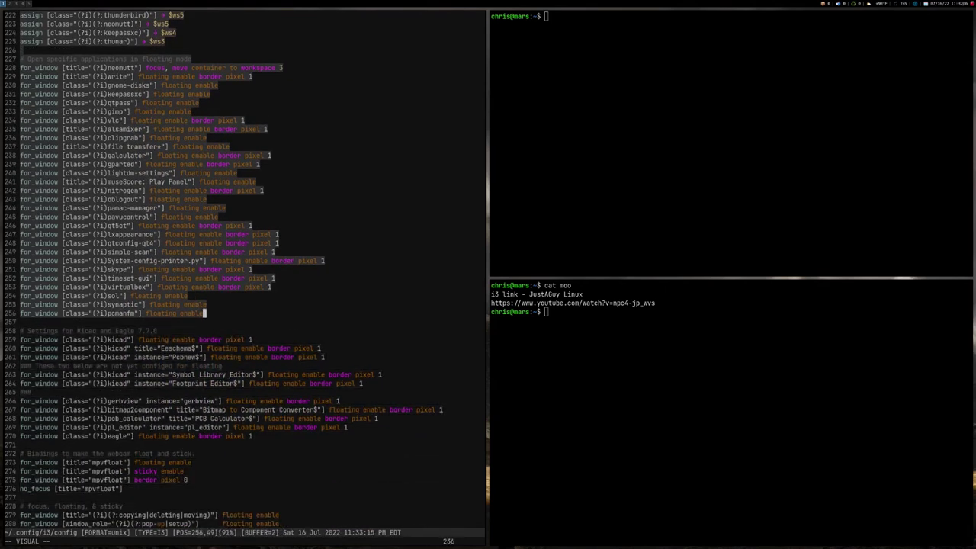
pyautogui.press('k')
pyautogui.press('k')
pyautogui.press('k')
pyautogui.press('k')
pyautogui.press('k')
pyautogui.press('k')
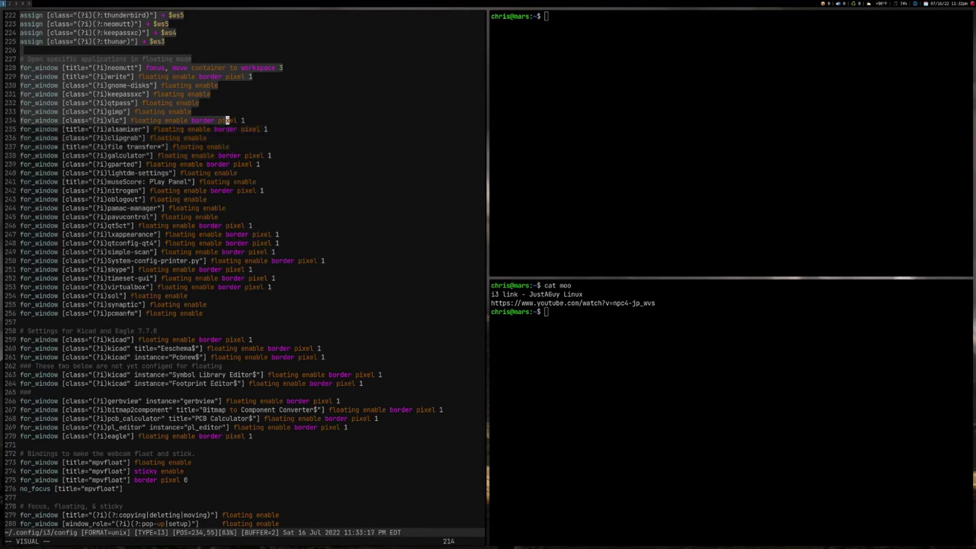
pyautogui.press('j')
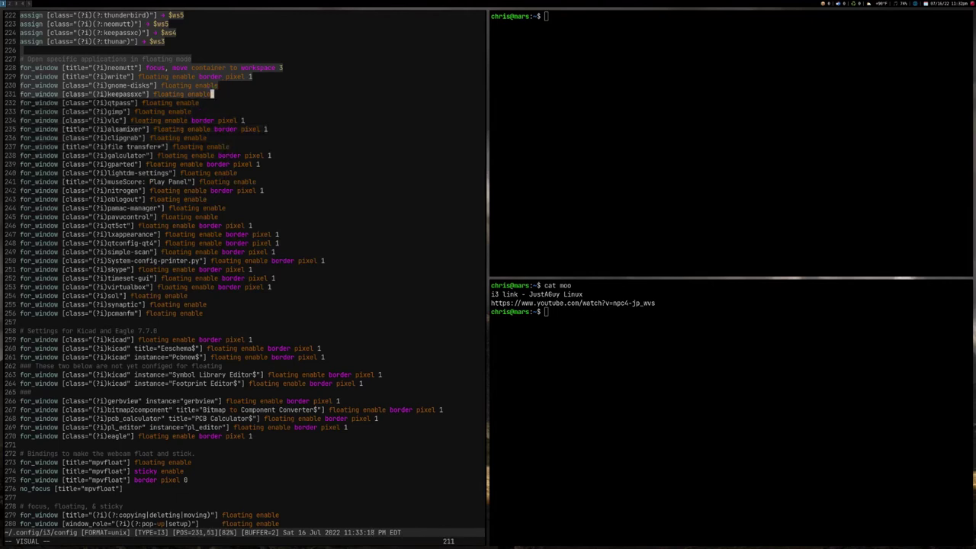
pyautogui.press('k')
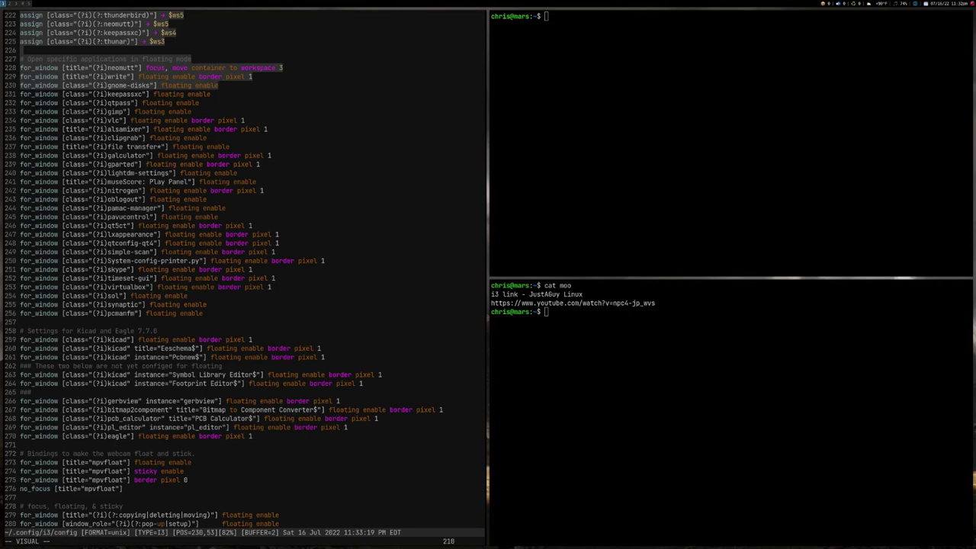
# - Quit the i3 config file and return to the shell
pyautogui.press(':')
pyautogui.press('BackSpace')
pyautogui.press('BackSpace')
pyautogui.press('BackSpace')
pyautogui.press('BackSpace')
pyautogui.press('BackSpace')
pyautogui.press('BackSpace')
pyautogui.write(':q')
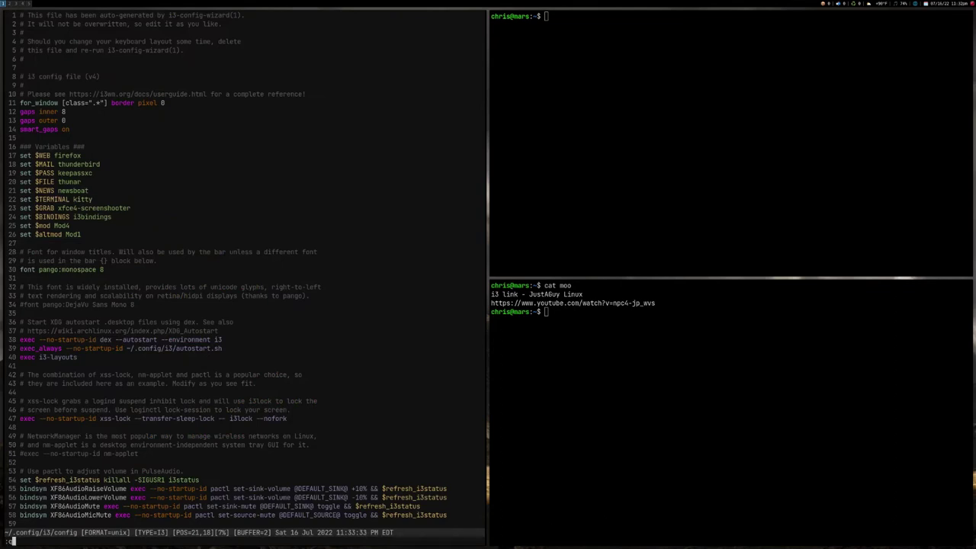
pyautogui.press('Return')
# - Open the i3 autostart.sh from the recent files on Vim's start page, review its startup commands, and quit
pyautogui.write('vim')
pyautogui.press('Return')
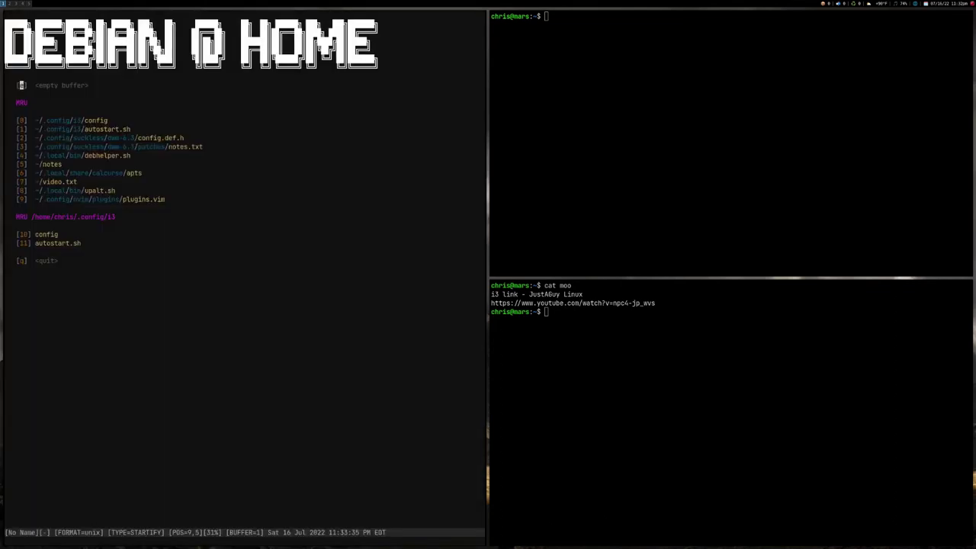
pyautogui.press('1')
pyautogui.press('1')
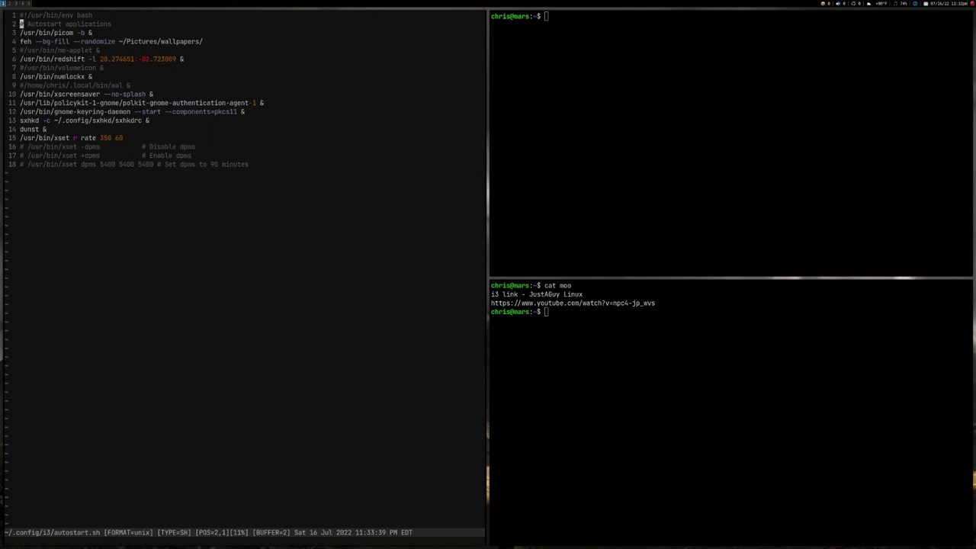
pyautogui.write(':q')
pyautogui.press('Return')
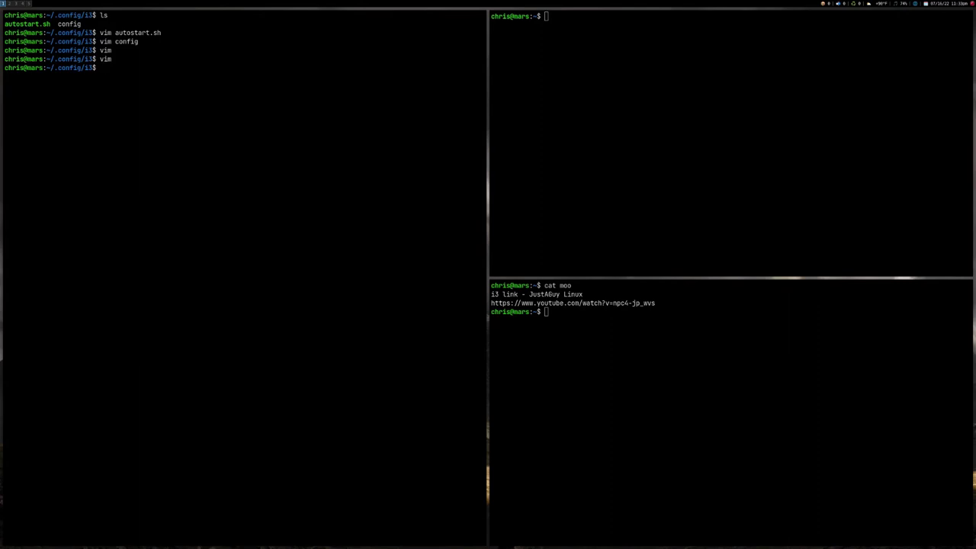
# - Go up to the ~/.config directory and list its contents
pyautogui.write('cd ..')
pyautogui.press('Return')
pyautogui.write('ls')
pyautogui.press('Return')
# - Change into the sxhkd directory and list its files
pyautogui.write('cd ')
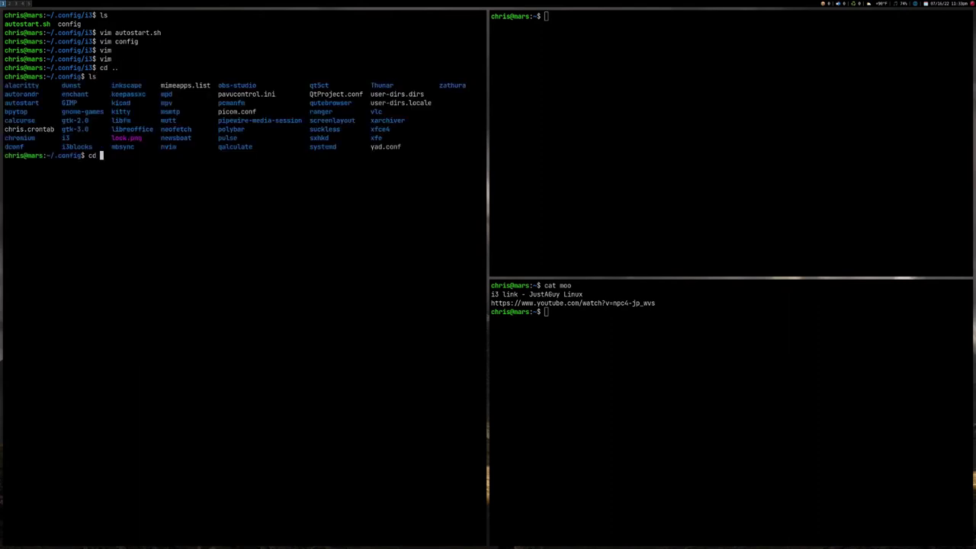
pyautogui.write('sxh')
pyautogui.press('Tab')
pyautogui.press('Return')
pyautogui.write('ls')
pyautogui.press('Return')
# - Display sxhkdrc with more and examine the window-manager-independent hotkeys and the start of the bspwm hotkeys
pyautogui.write('more ')
pyautogui.write('sx')
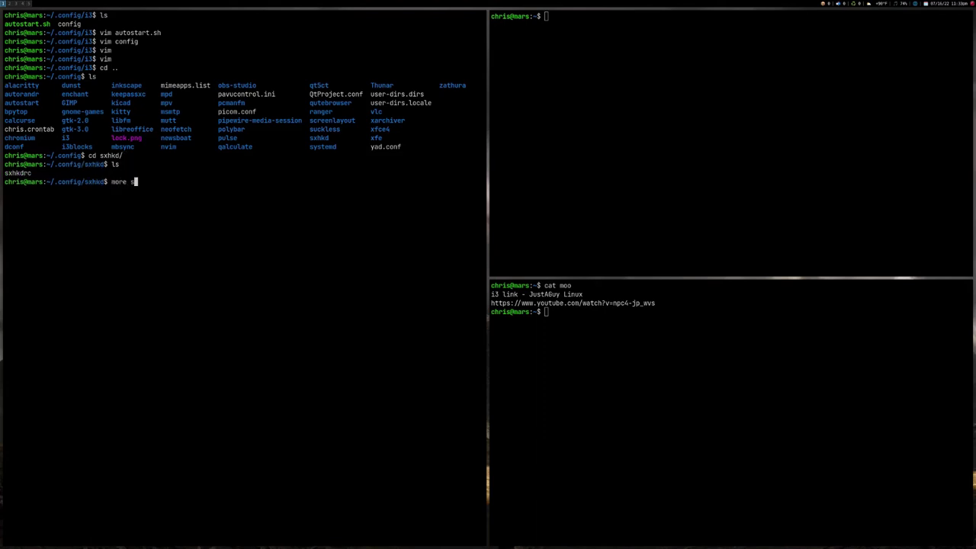
pyautogui.press('Tab')
pyautogui.press('Return')
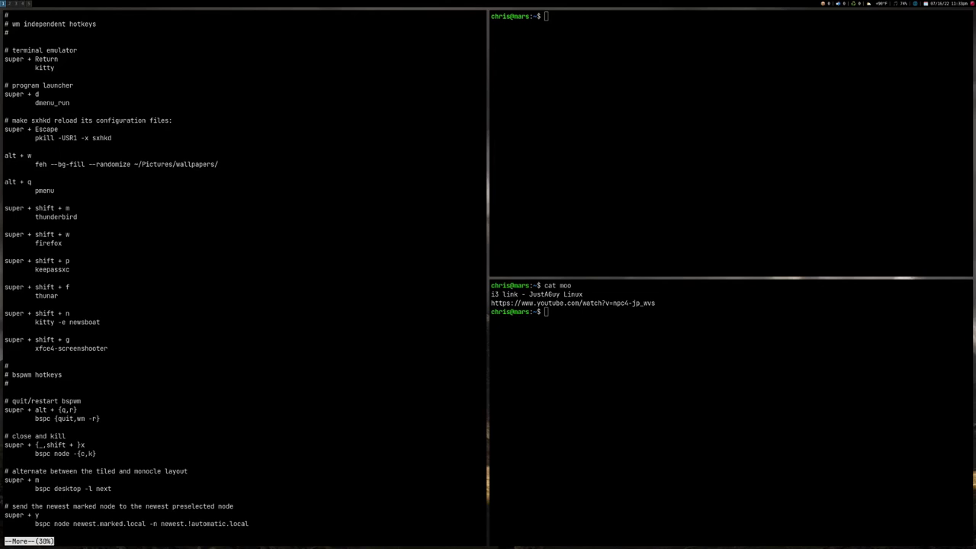
pyautogui.press('Return')
pyautogui.press('Return')
pyautogui.press('Return')
pyautogui.press('Return')
pyautogui.press('Return')
pyautogui.press('Return')
pyautogui.press('Return')
pyautogui.press('Return')
pyautogui.press('Return')
pyautogui.press('Return')
pyautogui.press('Return')
pyautogui.press('Return')
pyautogui.press('Return')
pyautogui.press('Return')
pyautogui.press('Return')
pyautogui.press('Return')
pyautogui.press('Return')
pyautogui.press('Return')
pyautogui.press('Return')
pyautogui.press('Return')
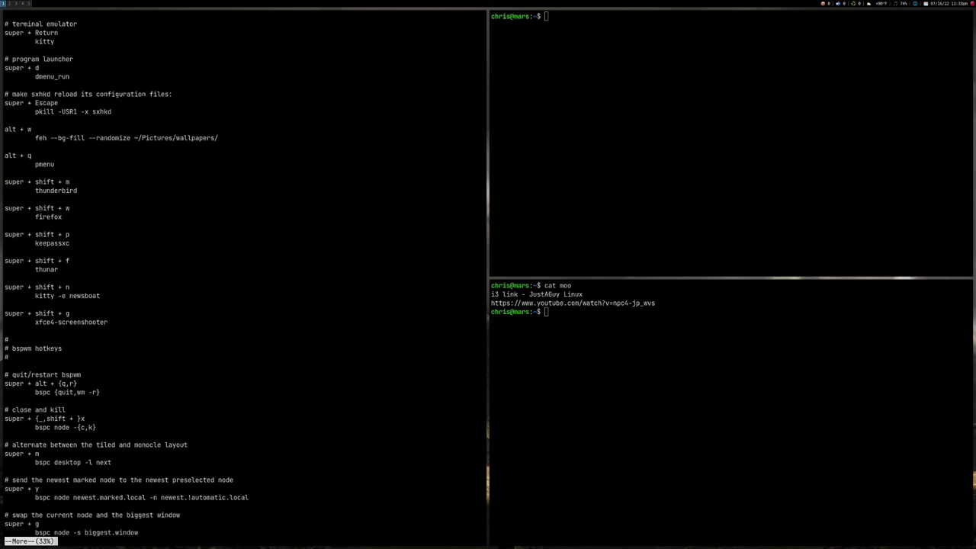
# - Page through the remaining bspwm hotkeys in sxhkdrc, from state flags and focus to moving floating windows, and quit the pager
pyautogui.press('Return')
pyautogui.press('Return')
pyautogui.press('Return')
pyautogui.press('Return')
pyautogui.press('Return')
pyautogui.press('Return')
pyautogui.press('Return')
pyautogui.press('Return')
pyautogui.press('Return')
pyautogui.press('Return')
pyautogui.press('Return')
pyautogui.press('Return')
pyautogui.press('Return')
pyautogui.press('Return')
pyautogui.press('Return')
pyautogui.press('Return')
pyautogui.press('Return')
pyautogui.press('Return')
pyautogui.press('Return')
pyautogui.press('Return')
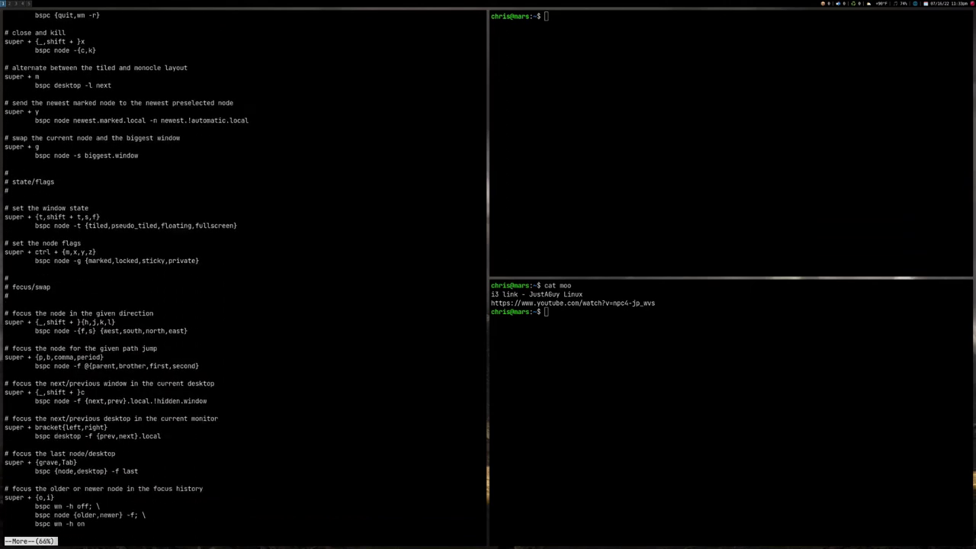
pyautogui.press('Return')
pyautogui.press('Return')
pyautogui.press('Return')
pyautogui.press('Return')
pyautogui.press('Return')
pyautogui.press('Return')
pyautogui.press('Return')
pyautogui.press('Return')
pyautogui.press('Return')
pyautogui.press('Return')
pyautogui.press('space')
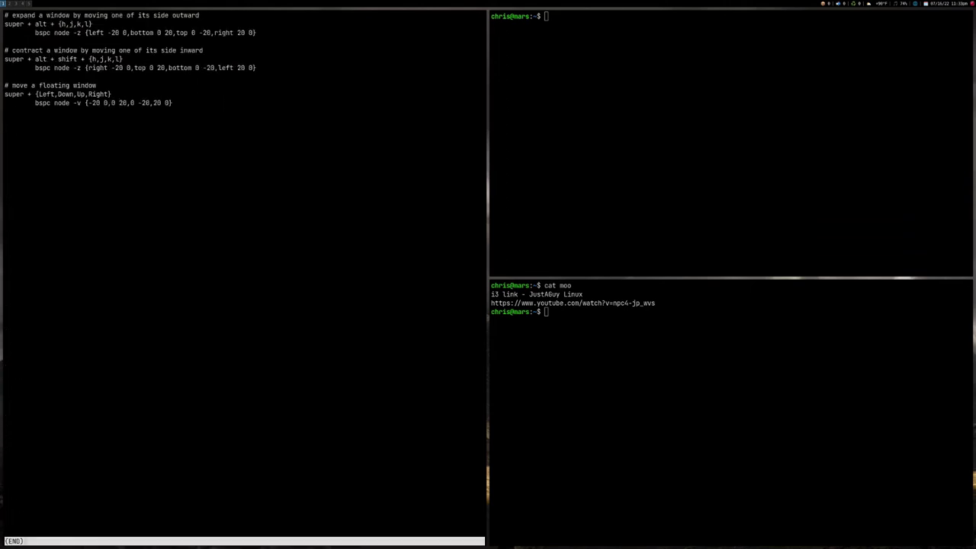
pyautogui.press('q')
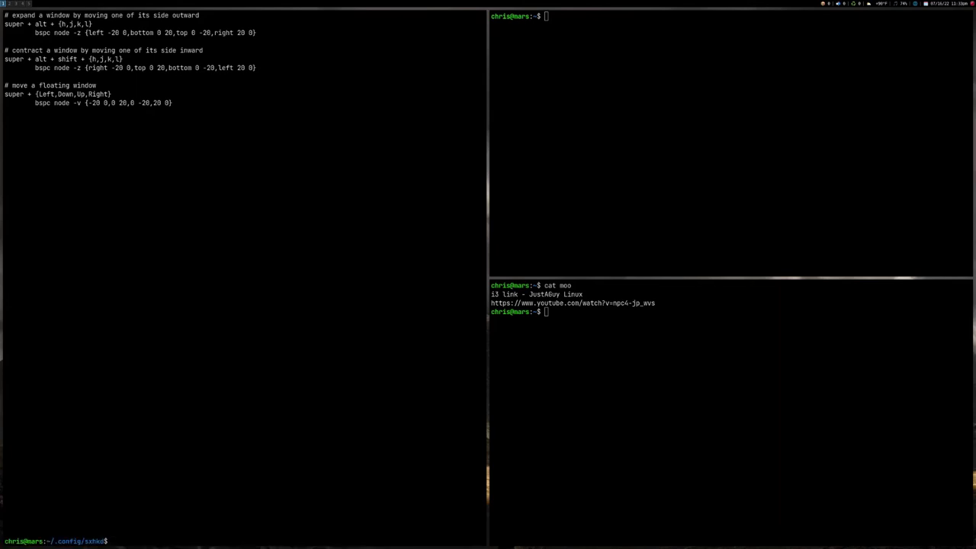
# - List the sxhkd directory again, then return to ~/.config and list its contents
pyautogui.write('ls')
pyautogui.press('Return')
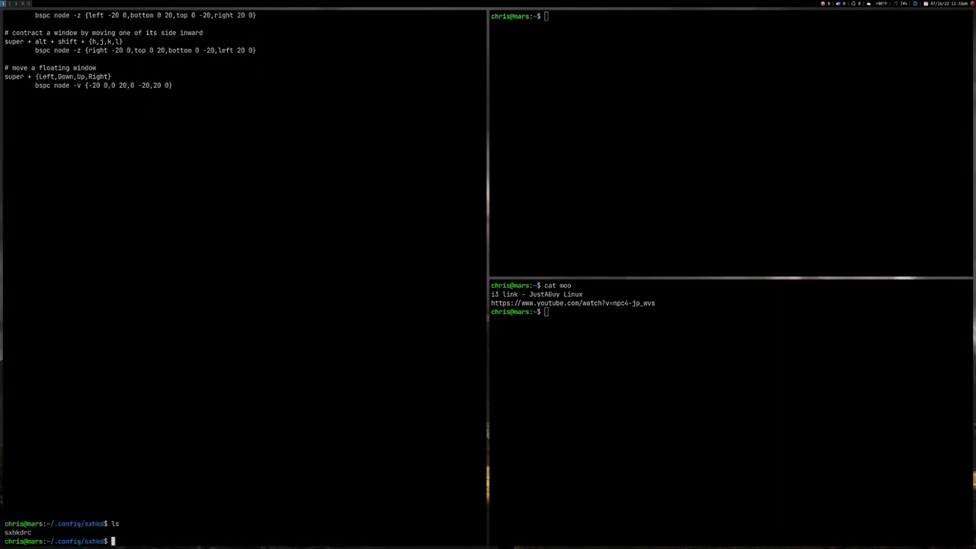
pyautogui.write('cd ..')
pyautogui.press('Return')
pyautogui.write('ls')
pyautogui.press('Return')
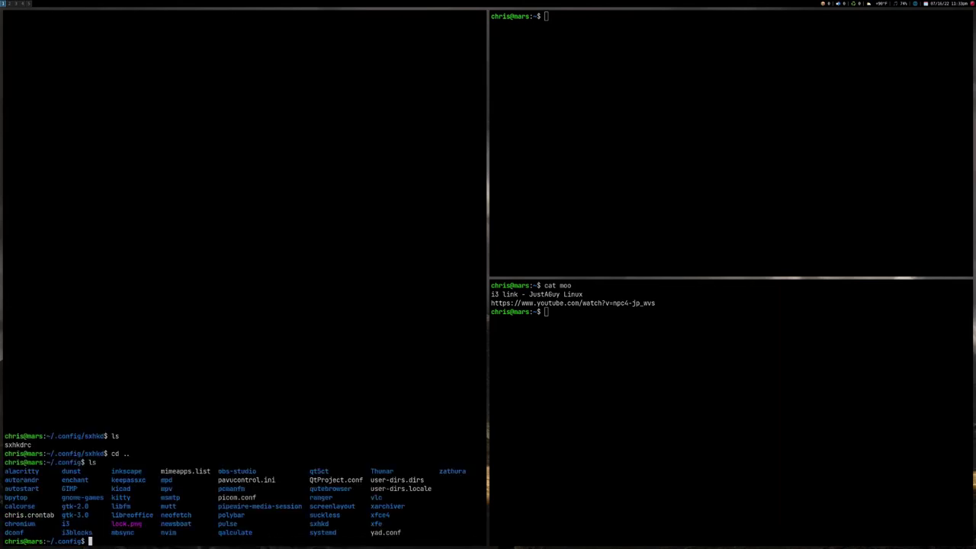
# - Change into the i3blocks directory and list its files
pyautogui.write('cd i3bl')
pyautogui.press('Tab')
pyautogui.press('Return')
pyautogui.write('ls')
pyautogui.press('Return')
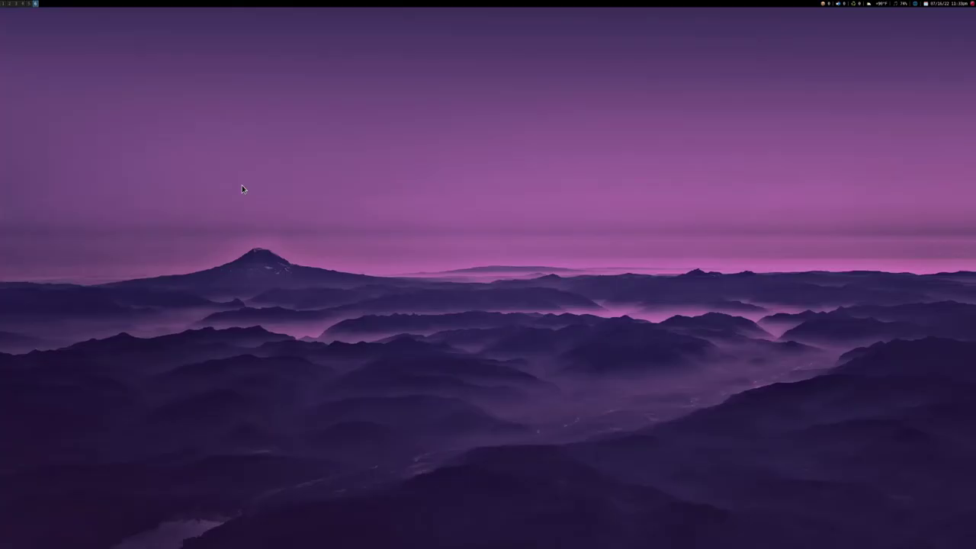
# - Open a series of new terminals on workspace 6 to demonstrate how i3 tiles them
pyautogui.press('super+Return')
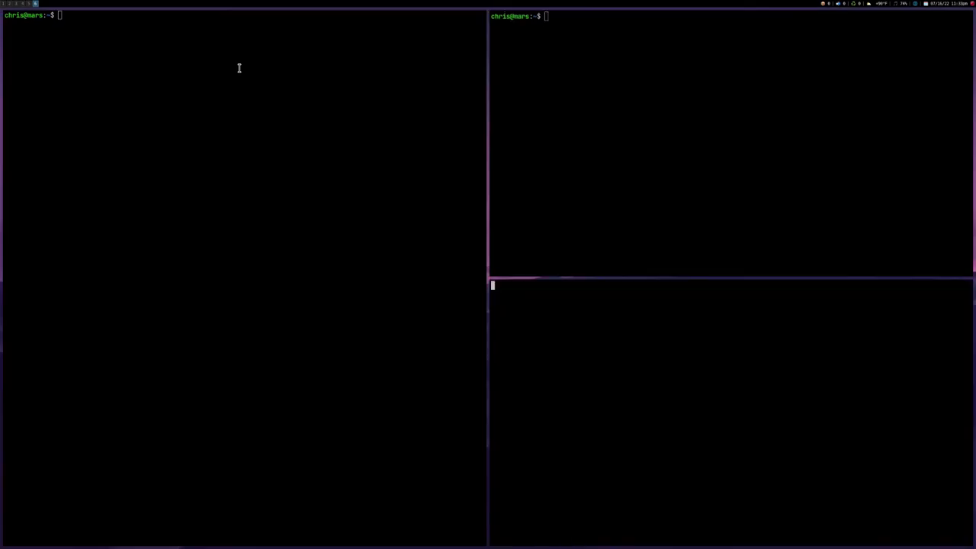
pyautogui.press('super+Return')
pyautogui.press('super+Return')
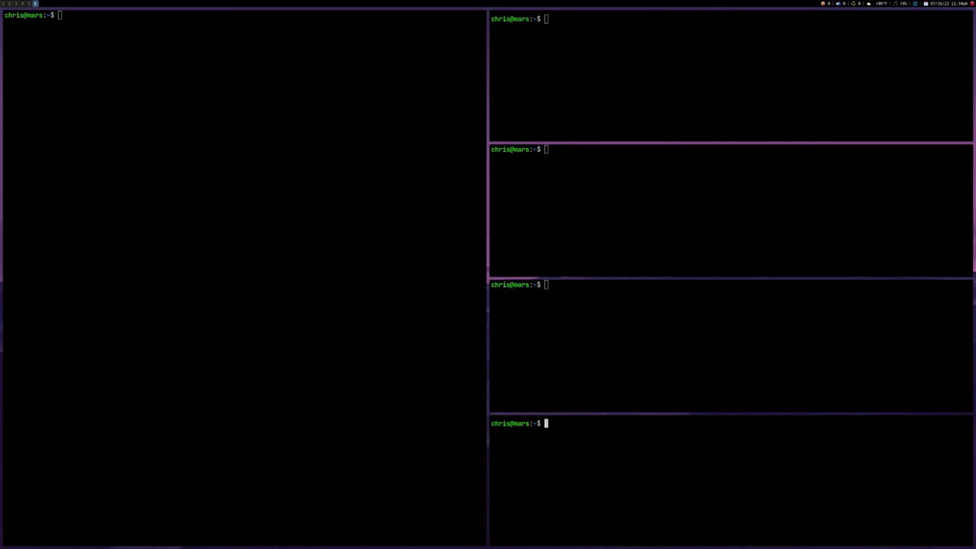
pyautogui.press('super+Return')
pyautogui.press('super+Return')
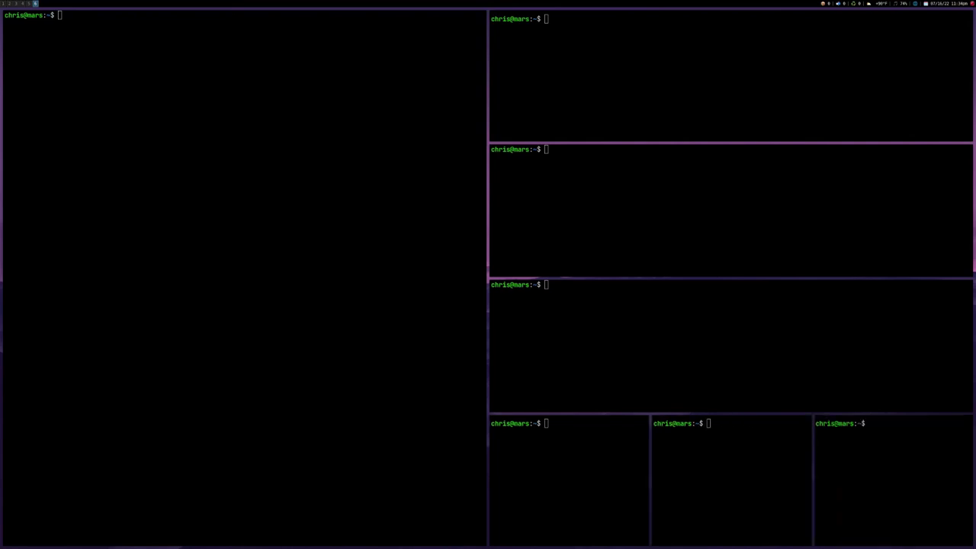
pyautogui.press('super+Return')
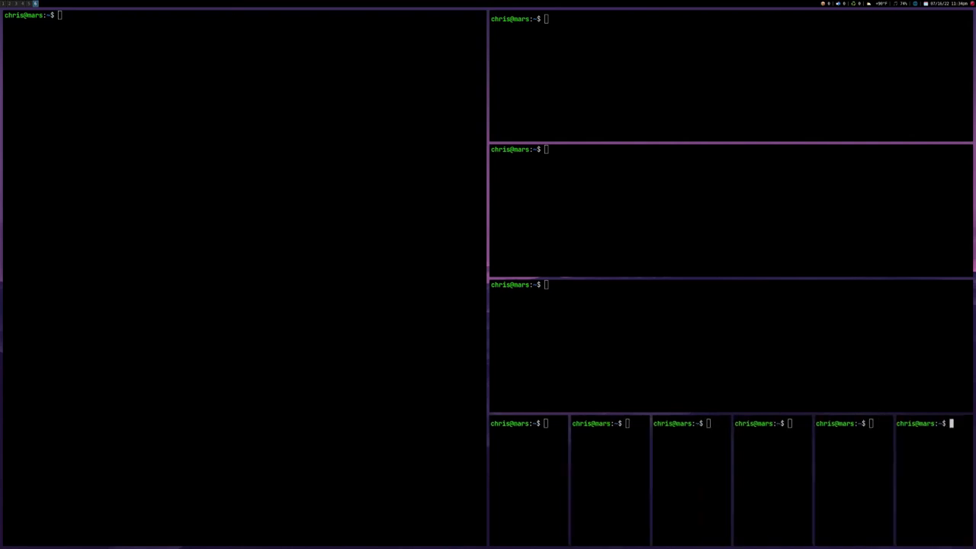
# - Close all the demonstration terminals on workspace 6 and switch back to workspace 1
pyautogui.hotkey('ctrl', 'd')
pyautogui.hotkey('ctrl', 'd')
pyautogui.hotkey('ctrl', 'd')
pyautogui.hotkey('ctrl', 'd')
pyautogui.hotkey('ctrl', 'd')
pyautogui.hotkey('ctrl', 'd')
pyautogui.hotkey('ctrl', 'd')
pyautogui.hotkey('ctrl', 'd')
pyautogui.hotkey('ctrl', 'd')
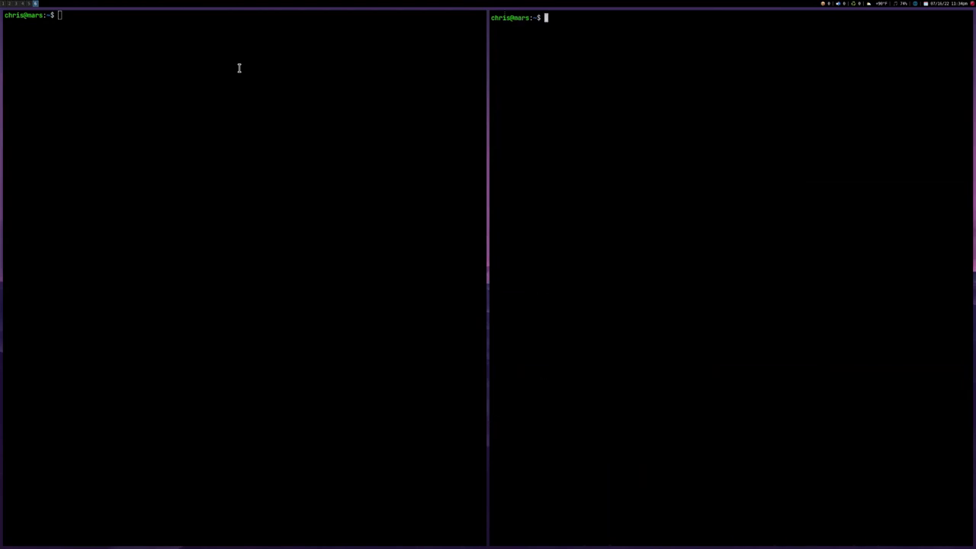
pyautogui.hotkey('ctrl', 'd')
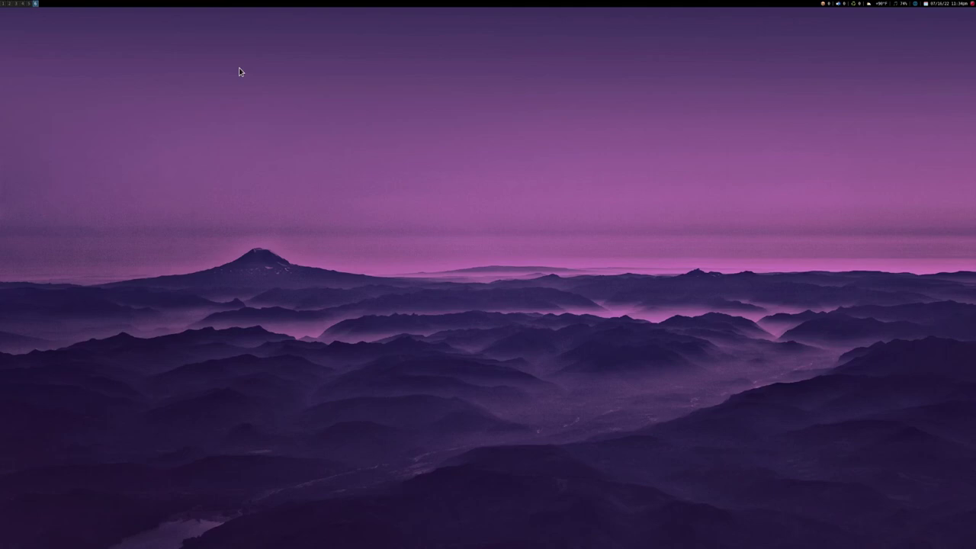
pyautogui.press('super+1')
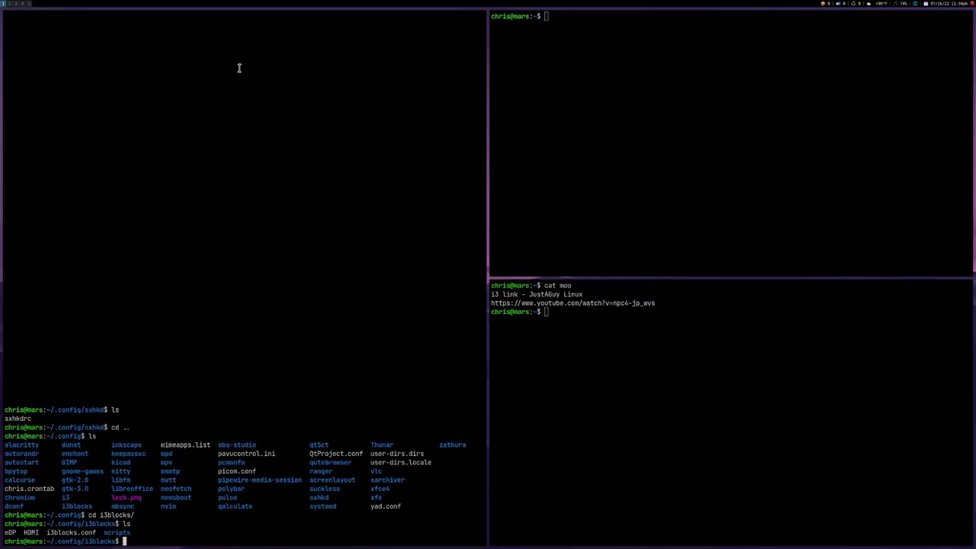